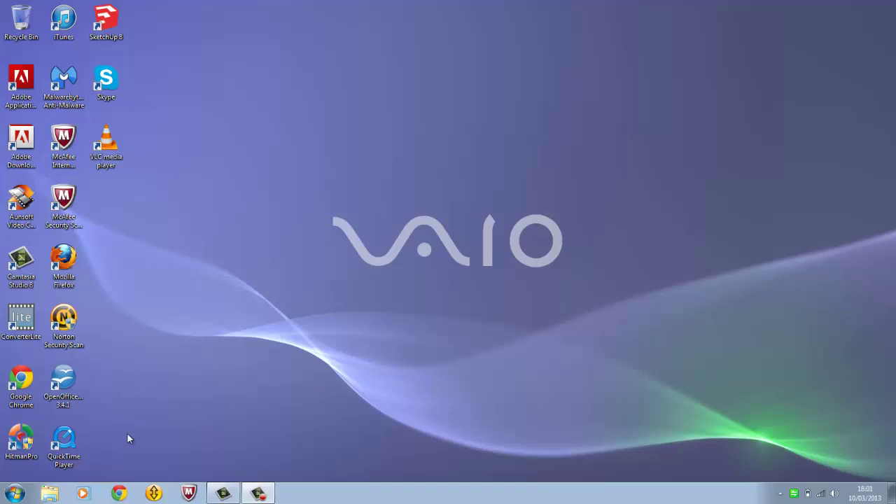
Step: Open Google in Chrome and search for 'lunapic transparent'
{"action": "left_click", "coordinate": [119, 494]}
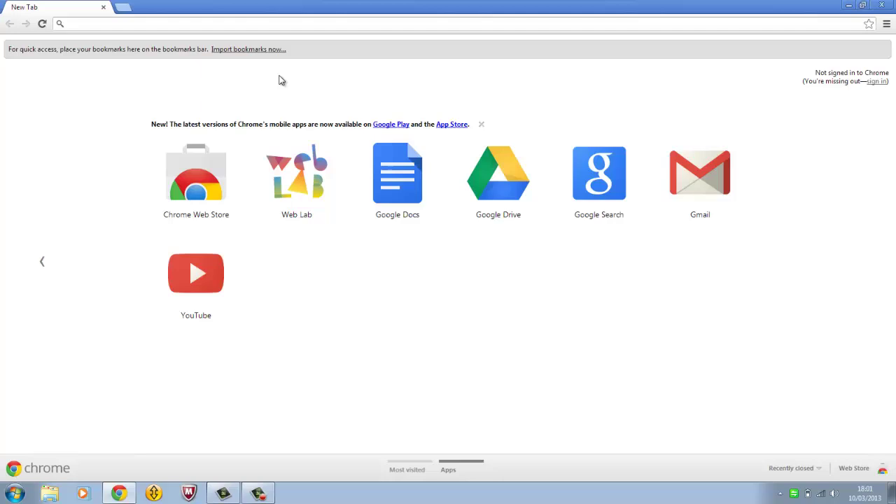
{"action": "type", "text": "www.google.co"}
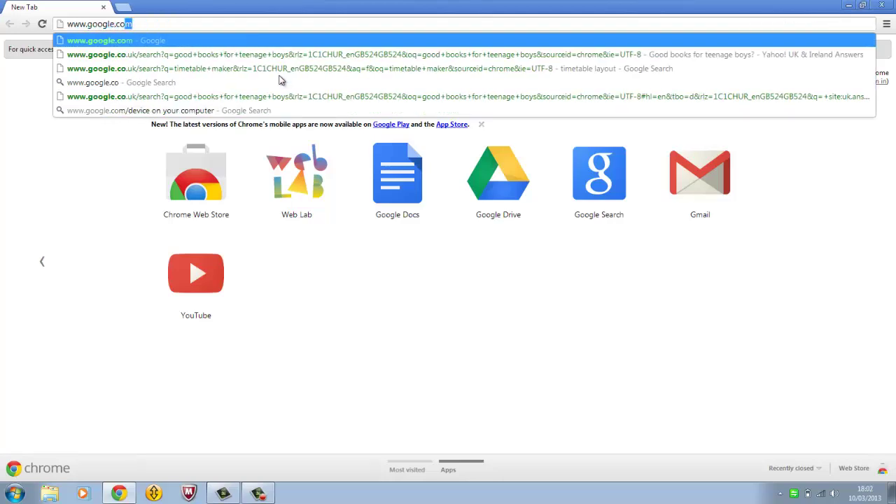
{"action": "key", "text": "Return"}
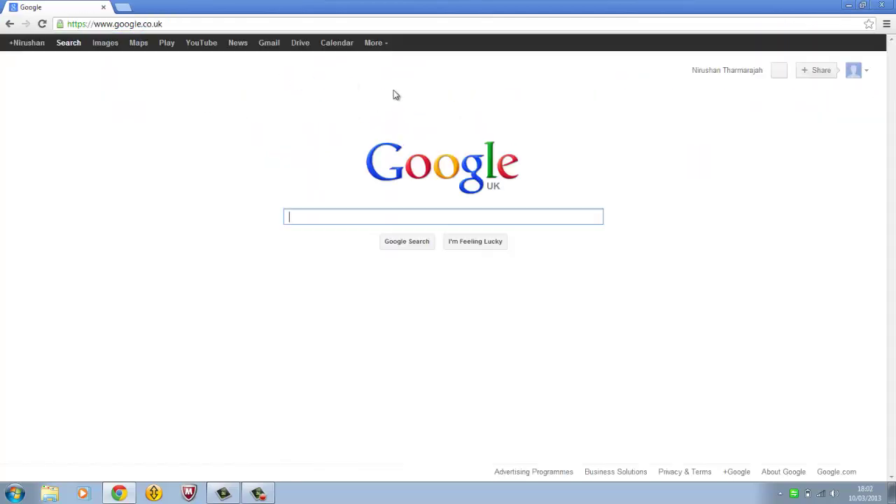
{"action": "type", "text": "lunapic "}
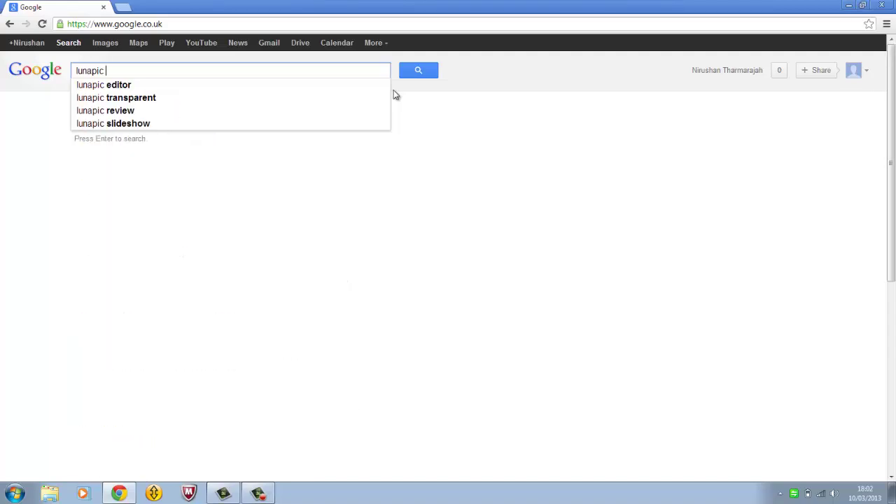
{"action": "type", "text": "tr"}
{"action": "key", "text": "Down"}
{"action": "key", "text": "Return"}
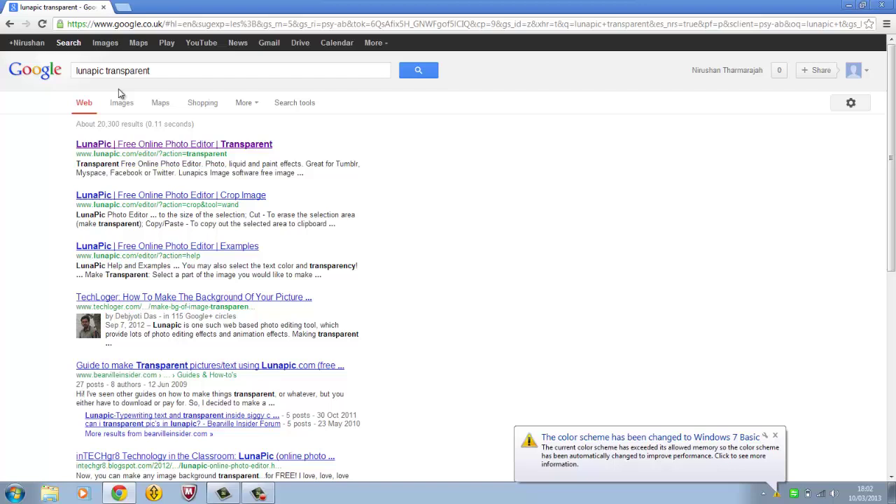
Step: Open LunaPic's Transparent tool and choose the Che-guevara wallpaper JPG from Downloads
{"action": "left_click", "coordinate": [122, 144]}
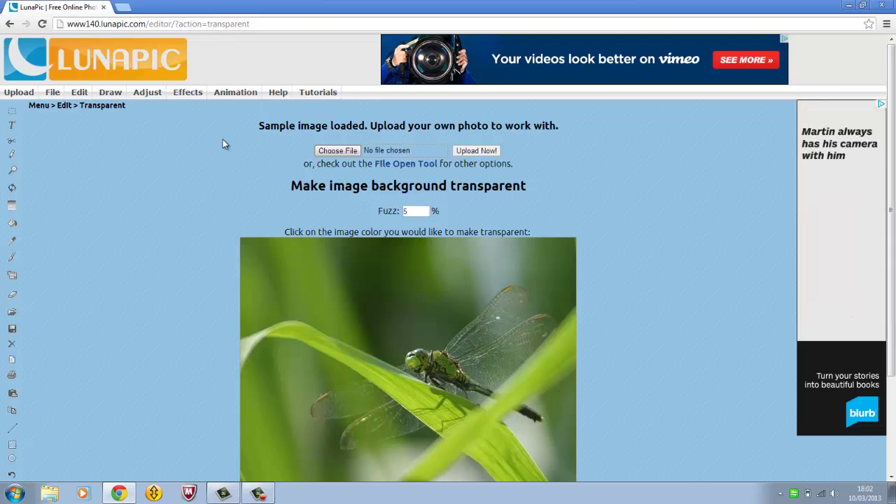
{"action": "left_click", "coordinate": [353, 152]}
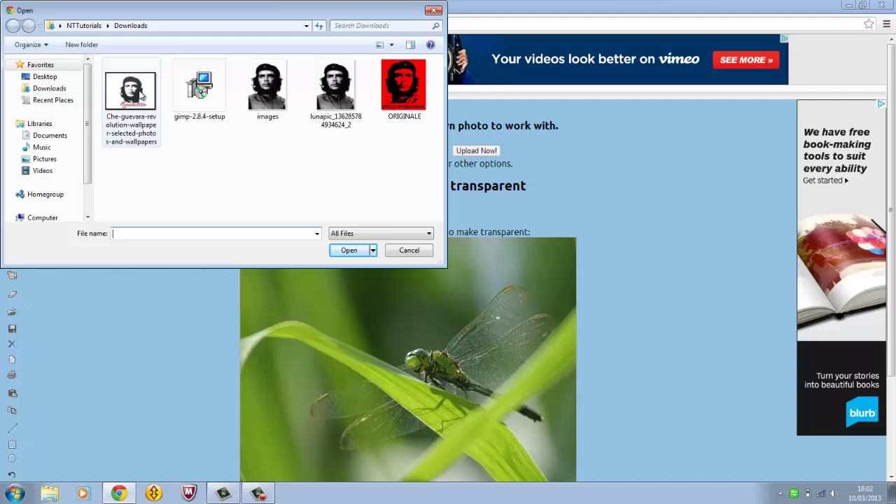
{"action": "double_click", "coordinate": [142, 95]}
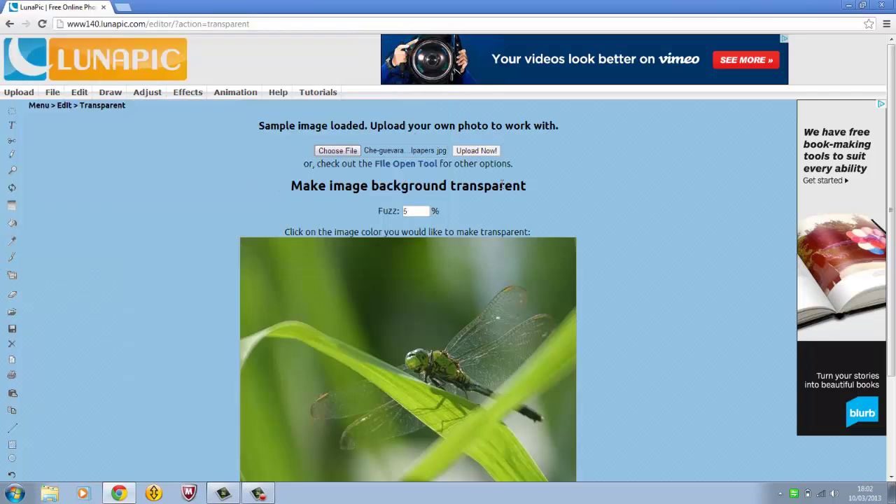
Step: Upload the Che Guevara JPG and scroll to view it in the Transparent editor
{"action": "left_click", "coordinate": [479, 151]}
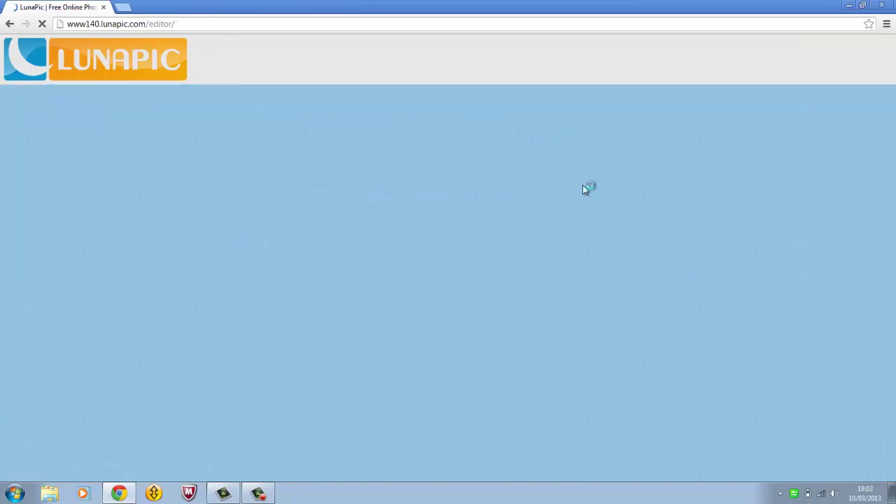
{"action": "scroll", "coordinate": [532, 175], "scroll_direction": "down", "scroll_amount": 3}
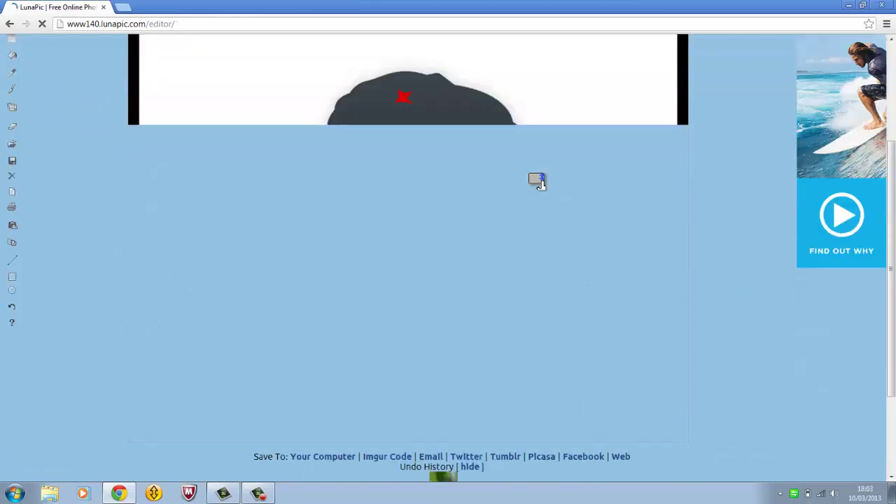
{"action": "scroll", "coordinate": [539, 184], "scroll_direction": "down", "scroll_amount": 2}
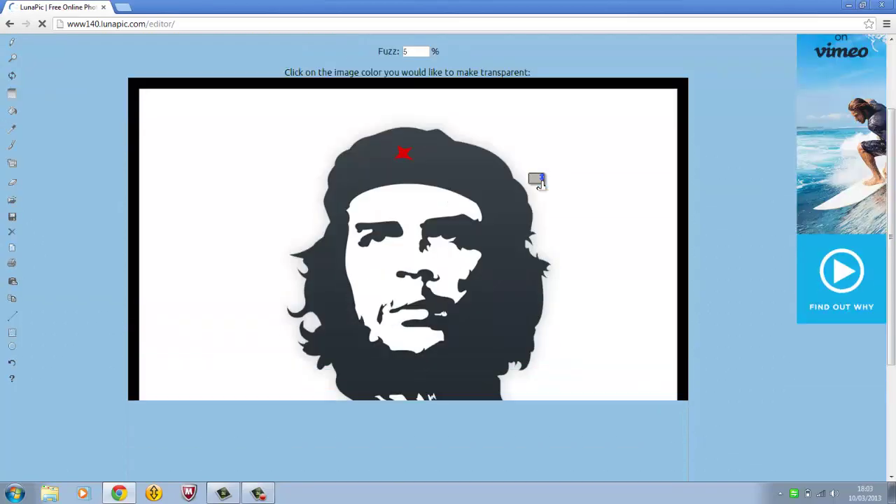
{"action": "scroll", "coordinate": [546, 144], "scroll_direction": "up", "scroll_amount": 2}
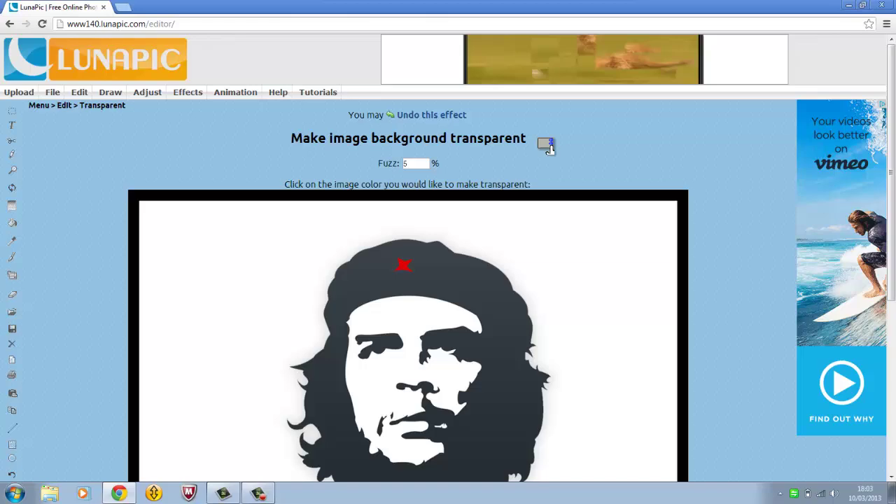
{"action": "scroll", "coordinate": [567, 209], "scroll_direction": "down", "scroll_amount": 3}
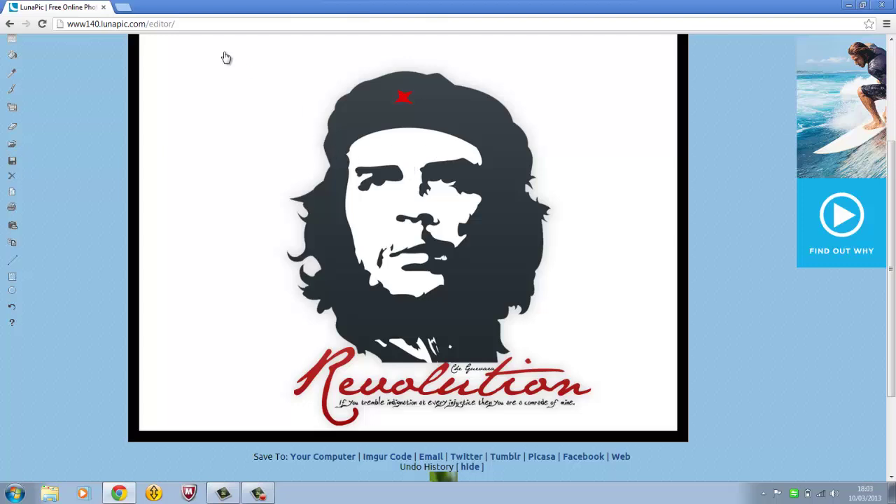
Step: Make the Che image's white background transparent and download the resulting GIF
{"action": "left_click", "coordinate": [276, 89]}
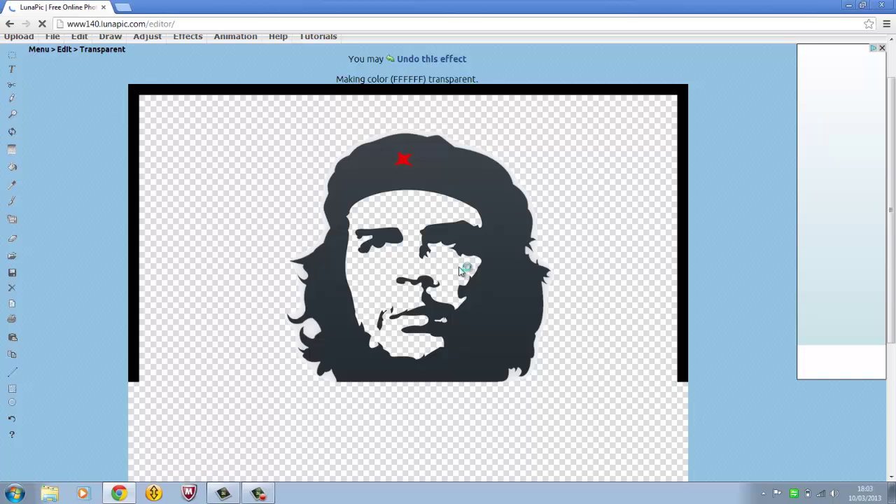
{"action": "scroll", "coordinate": [460, 271], "scroll_direction": "down", "scroll_amount": 2}
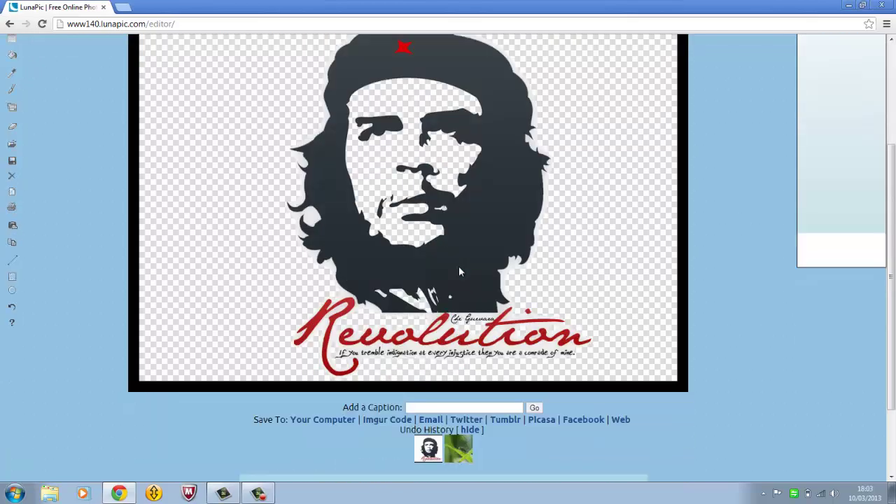
{"action": "right_click", "coordinate": [382, 177]}
{"action": "left_click", "coordinate": [293, 449]}
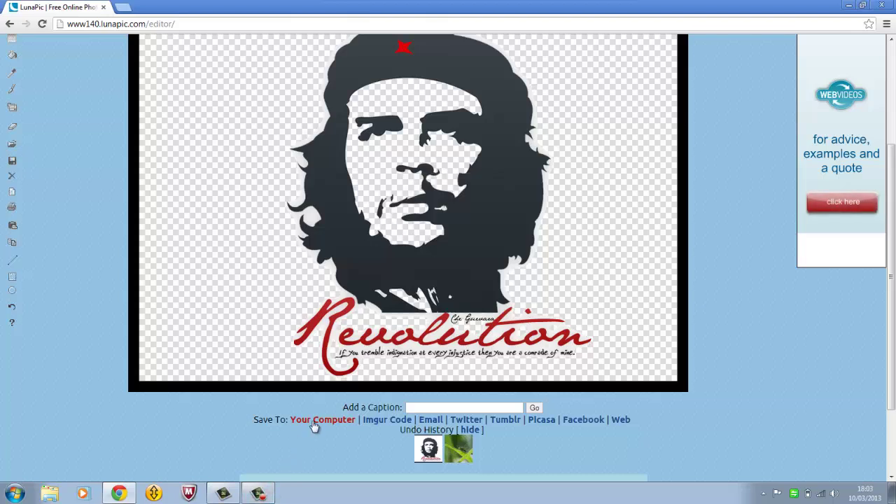
{"action": "left_click", "coordinate": [315, 421]}
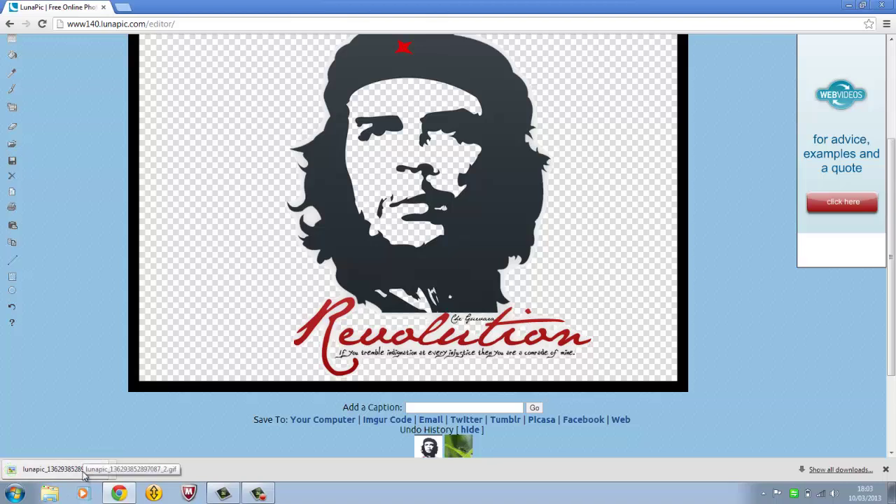
Step: Search the Start menu for 'power' and launch Microsoft PowerPoint 2010
{"action": "left_click", "coordinate": [16, 493]}
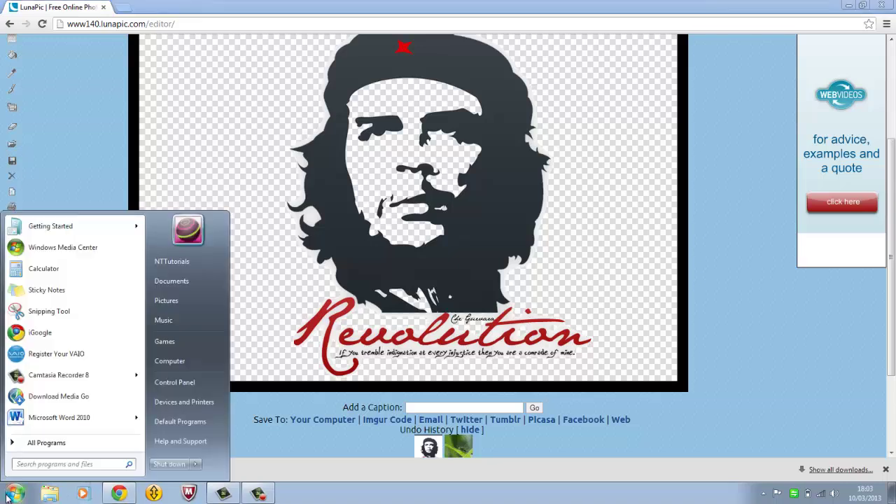
{"action": "type", "text": "luna"}
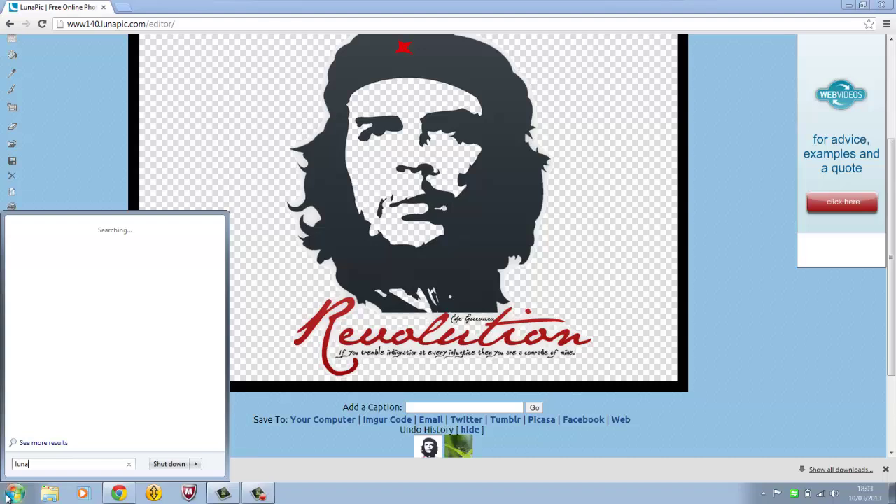
{"action": "left_click", "coordinate": [7, 496]}
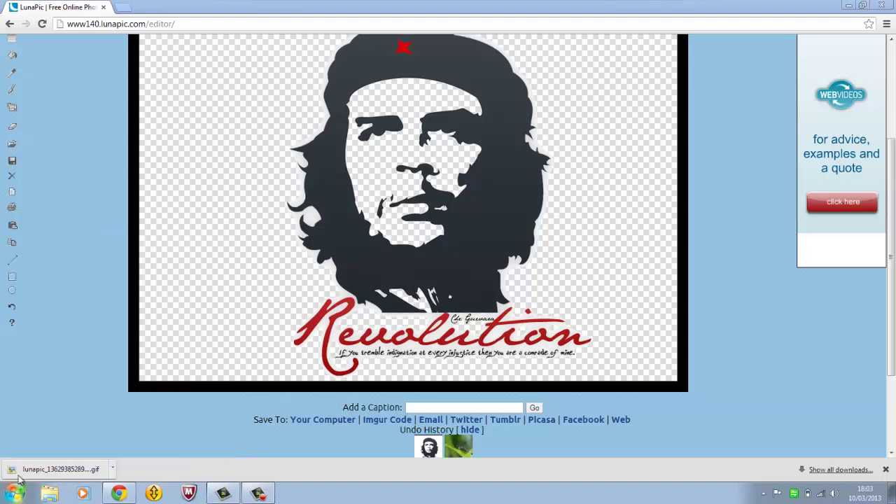
{"action": "left_click", "coordinate": [8, 495]}
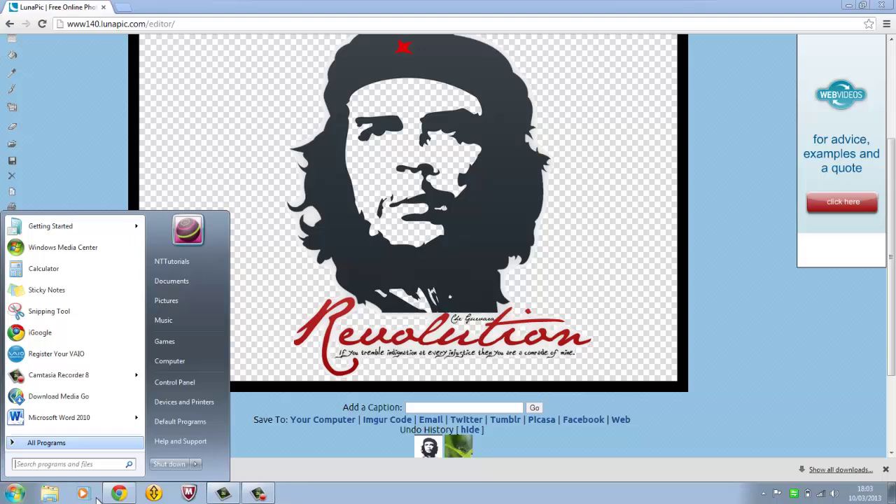
{"action": "type", "text": "power"}
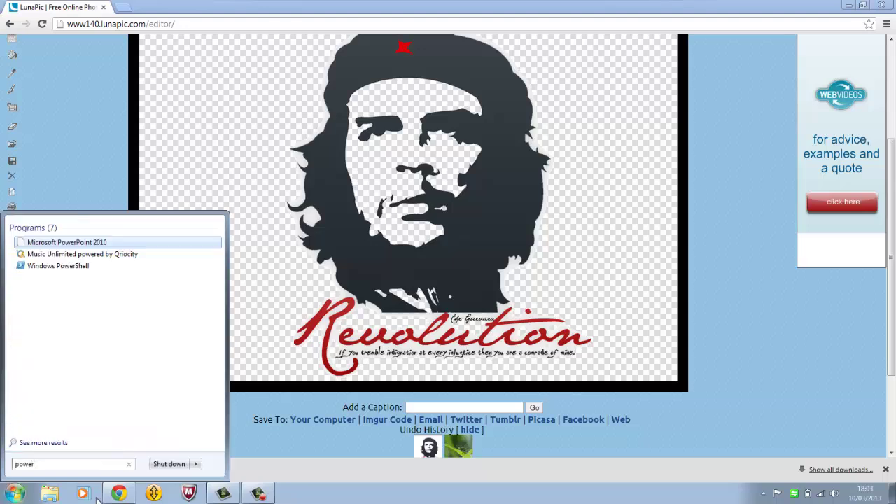
{"action": "key", "text": "Escape"}
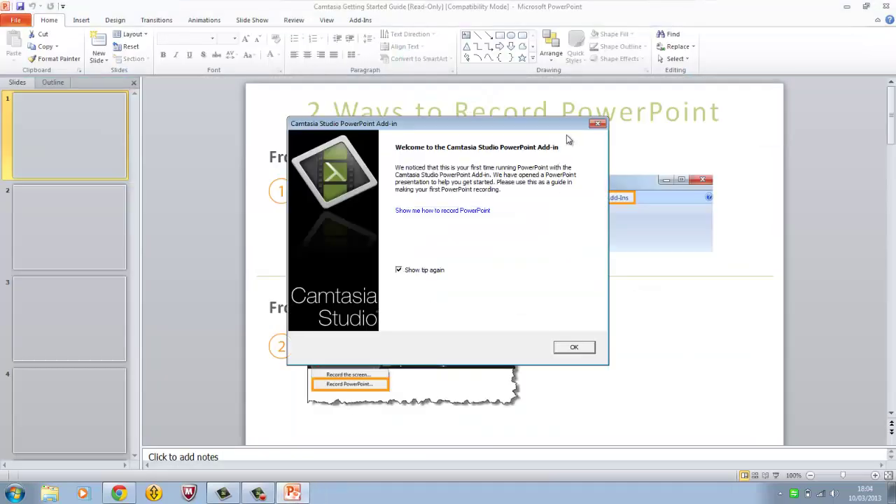
Step: Dismiss the Camtasia welcome message and select Blank presentation under File > New
{"action": "left_click", "coordinate": [598, 124]}
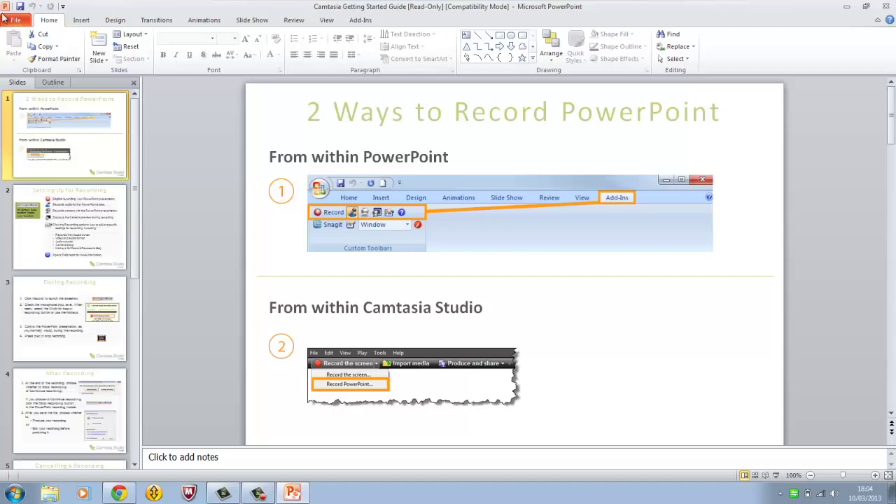
{"action": "left_click", "coordinate": [19, 21]}
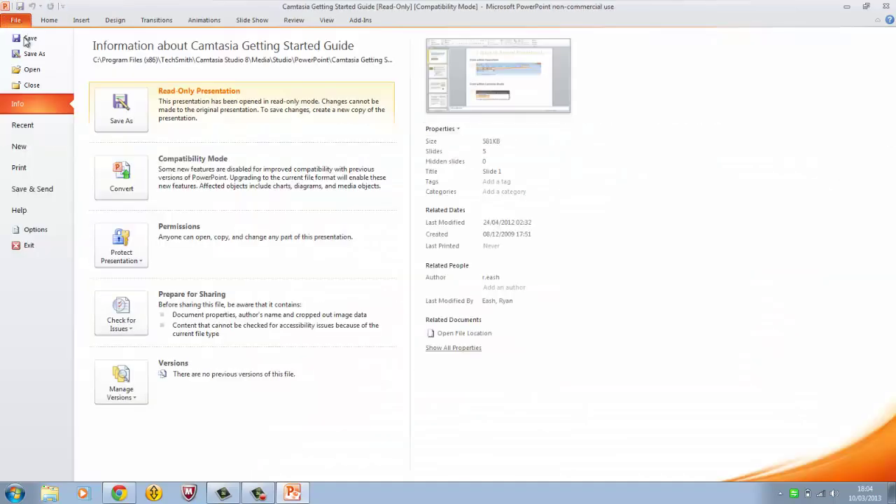
{"action": "left_click", "coordinate": [32, 152]}
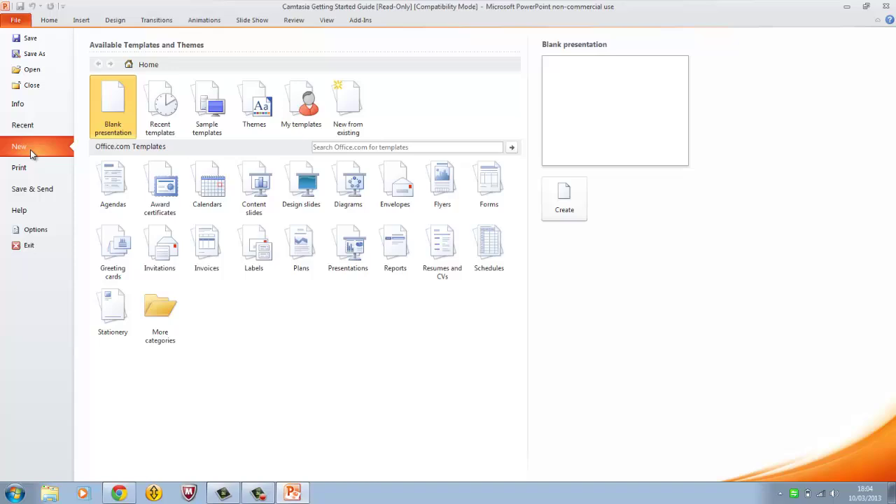
{"action": "left_click", "coordinate": [117, 105]}
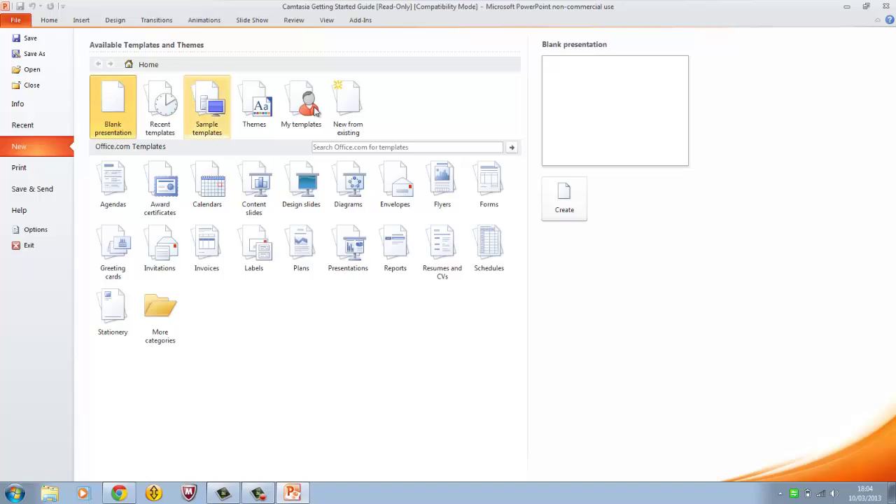
Step: Create the blank presentation and give the slide a solid dark red background
{"action": "left_click", "coordinate": [582, 207]}
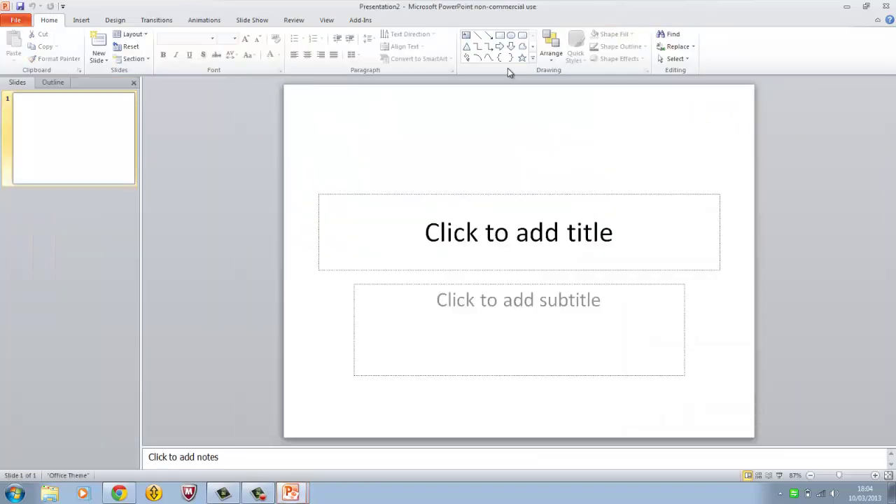
{"action": "right_click", "coordinate": [499, 126]}
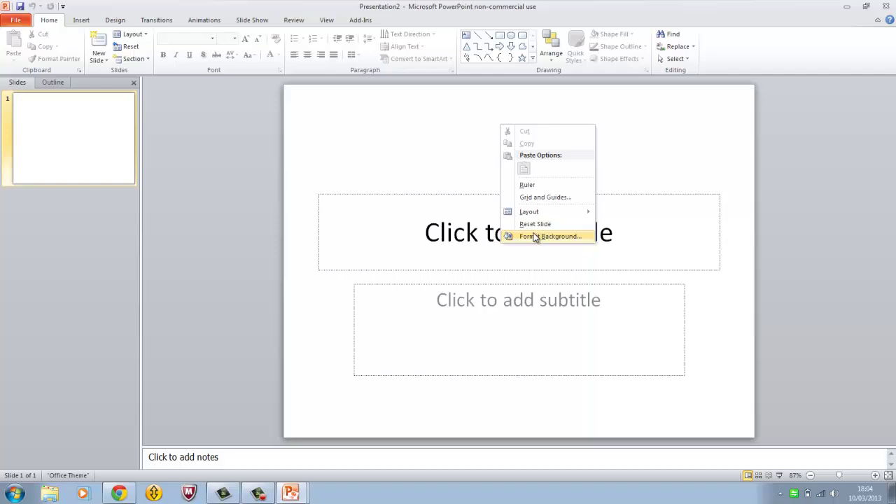
{"action": "left_click", "coordinate": [522, 237]}
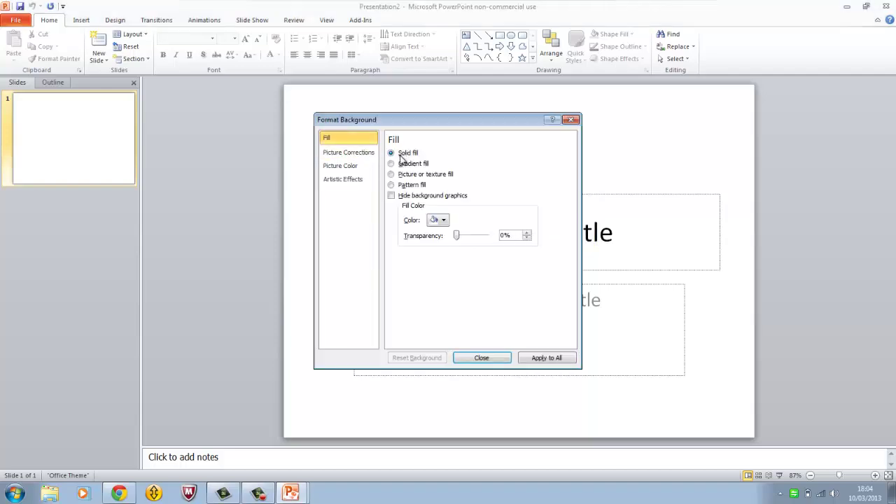
{"action": "left_click", "coordinate": [444, 220]}
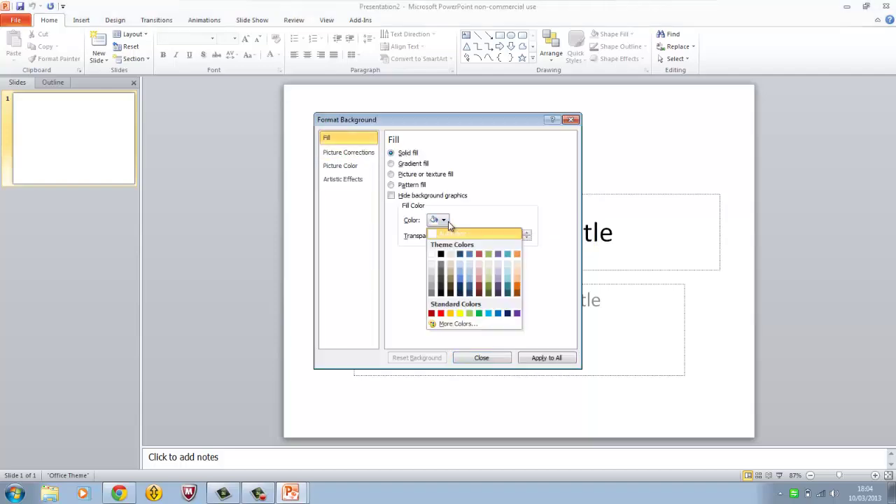
{"action": "left_click", "coordinate": [481, 293]}
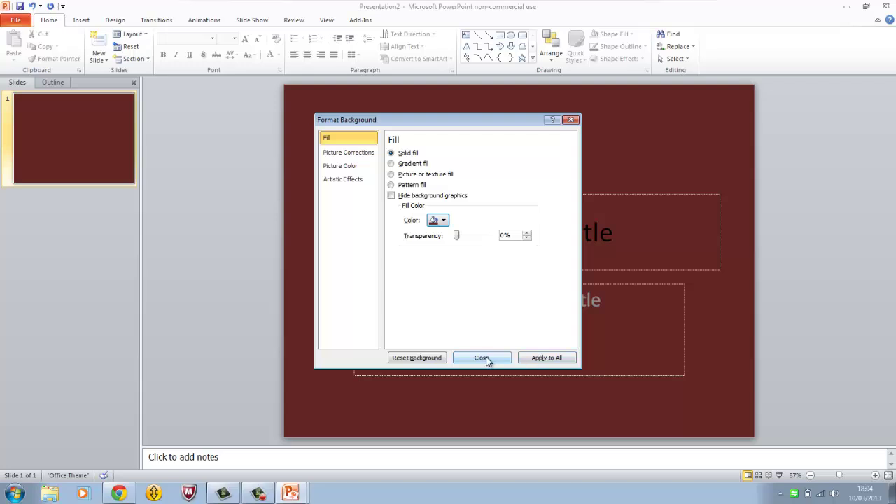
{"action": "left_click", "coordinate": [484, 357]}
Step: Collapse the ribbon to enlarge the slide area and show the Insert tab
{"action": "right_click", "coordinate": [557, 167]}
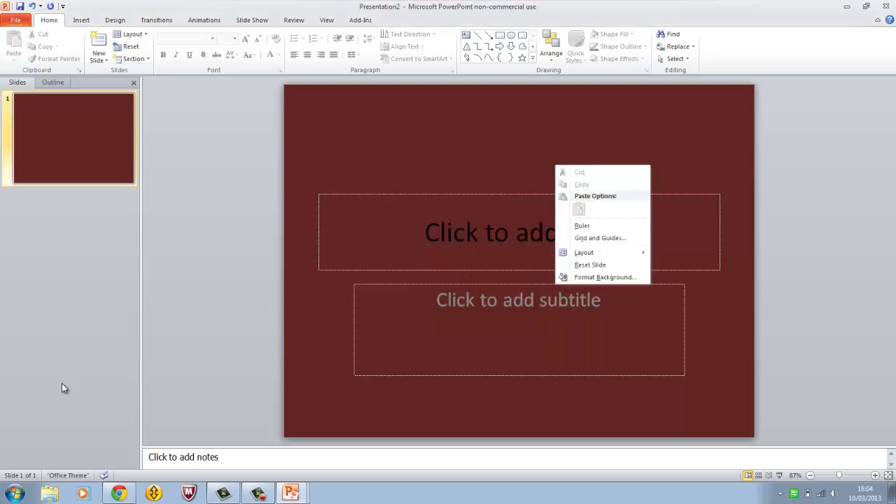
{"action": "double_click", "coordinate": [89, 22]}
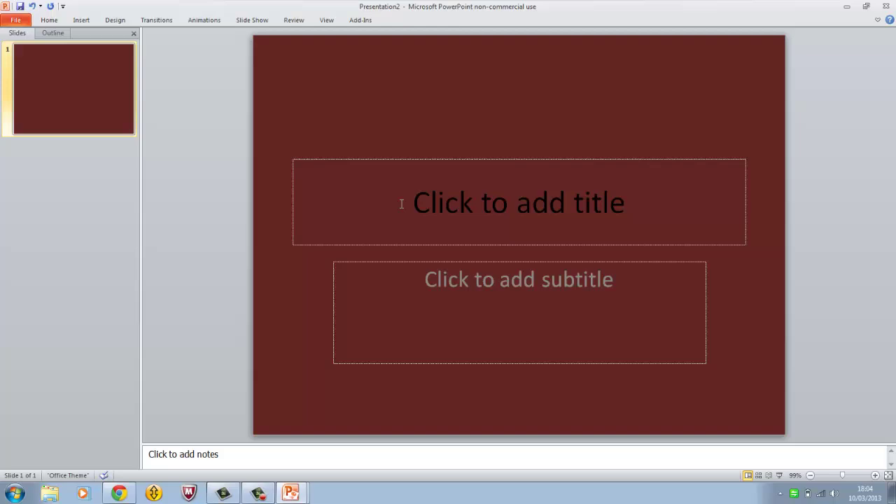
{"action": "scroll", "coordinate": [287, 151], "scroll_direction": "down", "scroll_amount": 2, "text": "ctrl"}
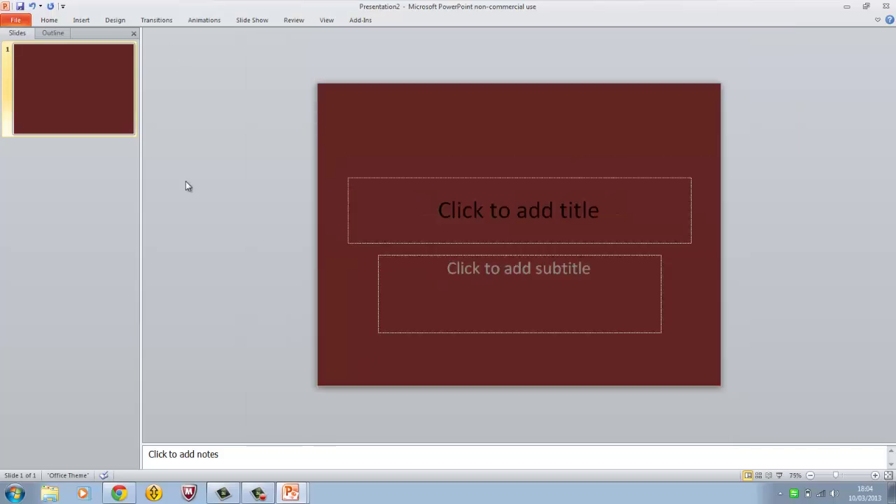
{"action": "left_click", "coordinate": [80, 20]}
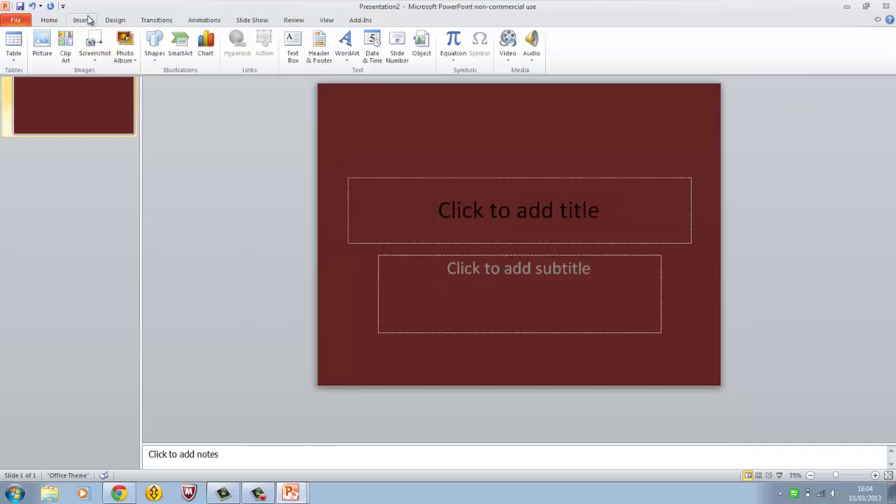
{"action": "left_click", "coordinate": [42, 43]}
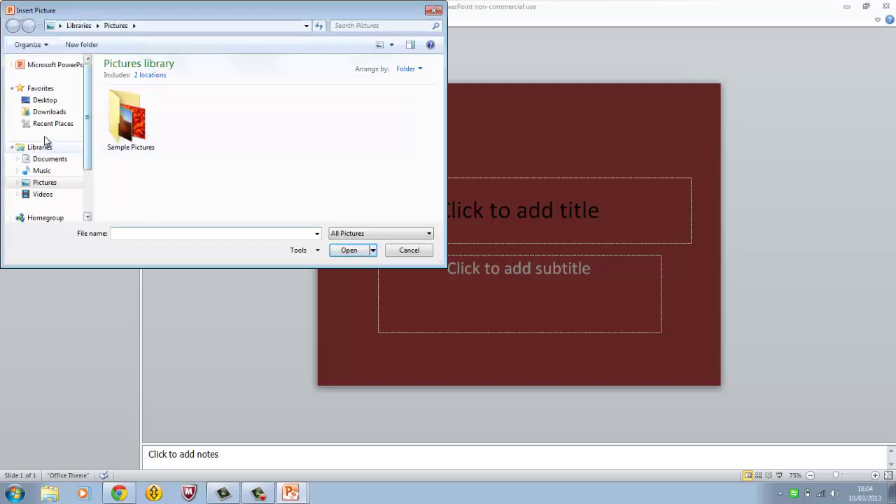
{"action": "left_click", "coordinate": [49, 112]}
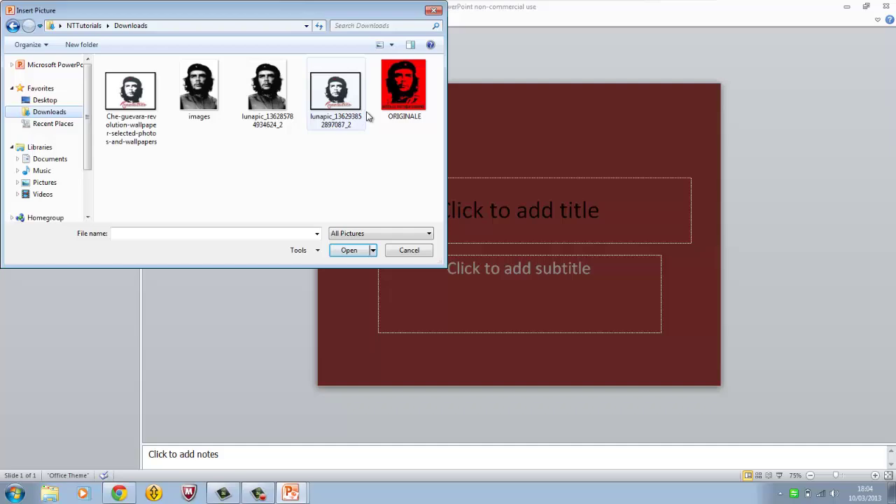
{"action": "double_click", "coordinate": [348, 105]}
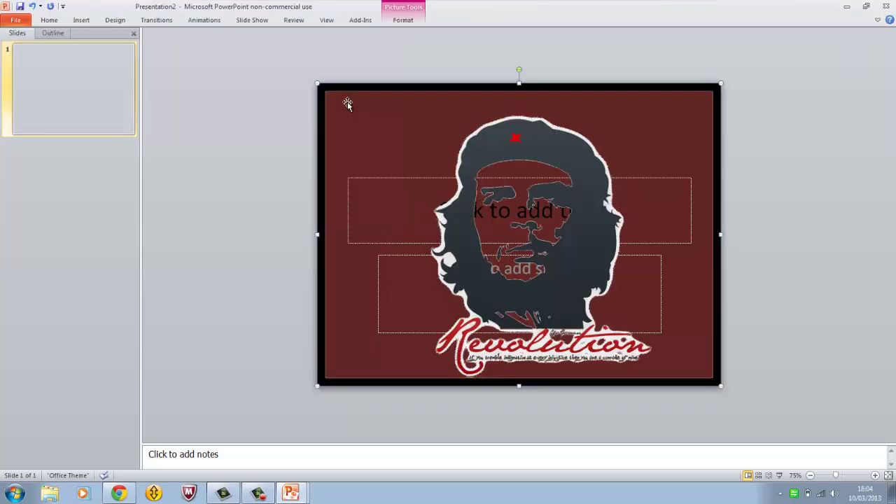
{"action": "mouse_move", "coordinate": [551, 210]}
{"action": "left_mouse_down"}
{"action": "mouse_move", "coordinate": [506, 177]}
{"action": "mouse_move", "coordinate": [520, 214]}
{"action": "mouse_move", "coordinate": [476, 226]}
{"action": "left_mouse_up"}
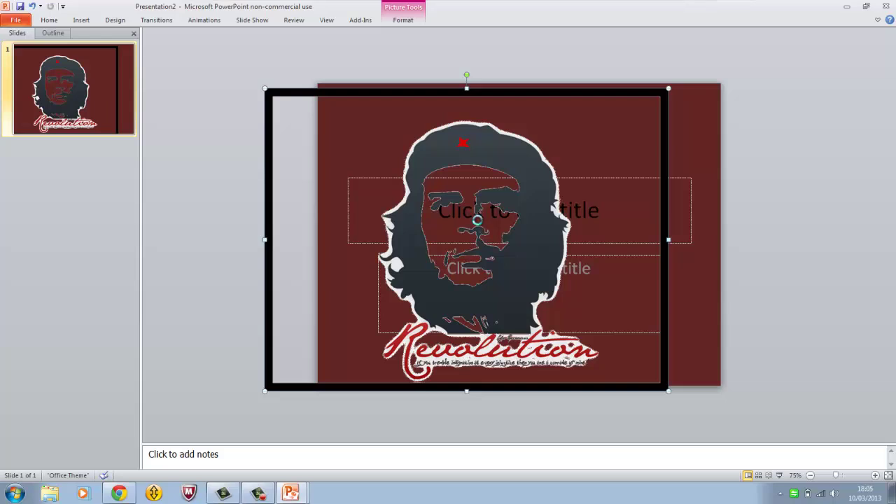
{"action": "key", "text": "Right"}
{"action": "key", "text": "Right"}
{"action": "key", "text": "Right"}
{"action": "key", "text": "Up"}
{"action": "key", "text": "Up"}
{"action": "key", "text": "Right"}
{"action": "key", "text": "Right"}
{"action": "key", "text": "Right"}
{"action": "key", "text": "Left"}
{"action": "key", "text": "Left"}
{"action": "key", "text": "Left"}
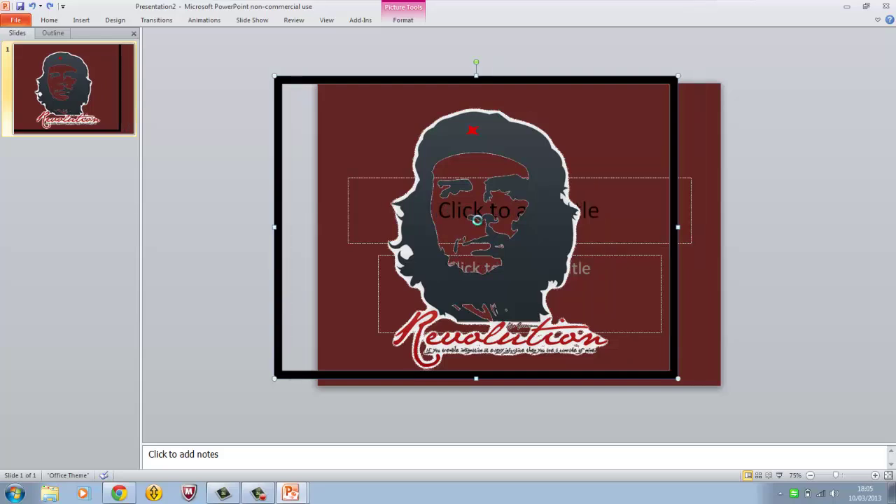
{"action": "key", "text": "Up"}
{"action": "key", "text": "Up"}
{"action": "key", "text": "Up"}
{"action": "key", "text": "Left"}
{"action": "key", "text": "Left"}
{"action": "key", "text": "Right"}
{"action": "key", "text": "Right"}
{"action": "key", "text": "Right"}
{"action": "key", "text": "Down"}
{"action": "key", "text": "Down"}
{"action": "key", "text": "Down"}
{"action": "key", "text": "Delete"}
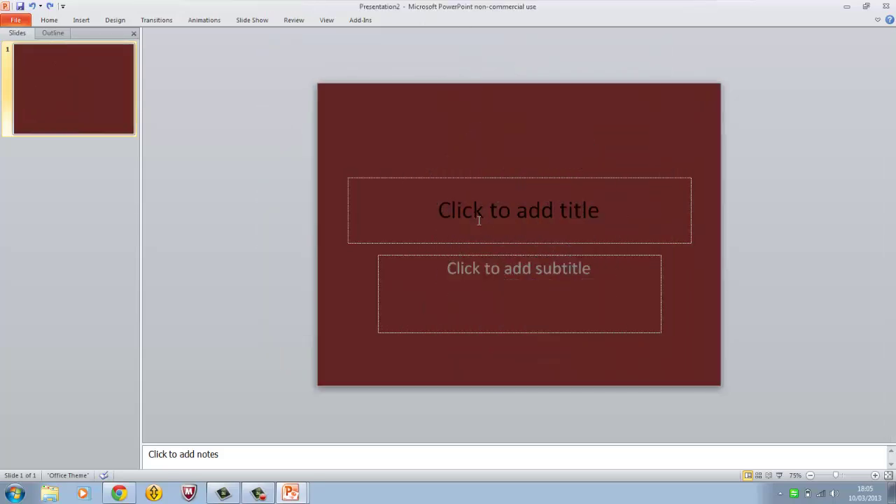
Step: Switch back to Chrome and reload LunaPic's make-background-transparent page
{"action": "left_click", "coordinate": [116, 490]}
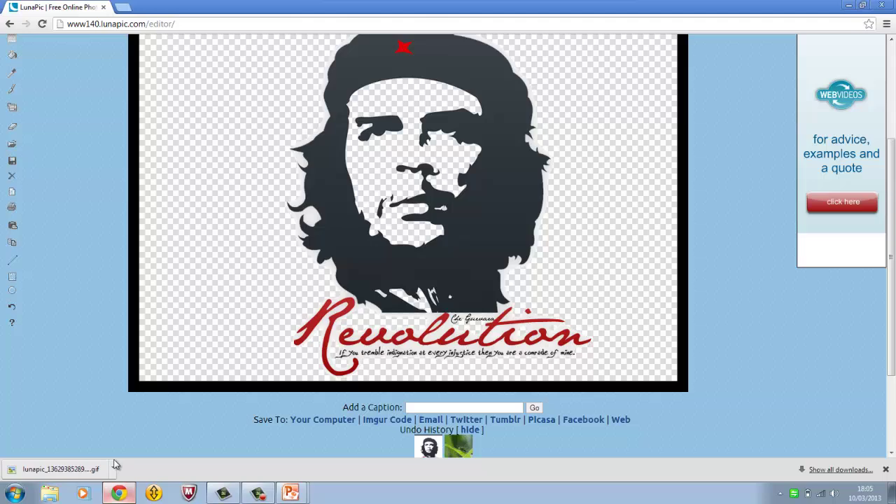
{"action": "scroll", "coordinate": [137, 274], "scroll_direction": "up", "scroll_amount": 3}
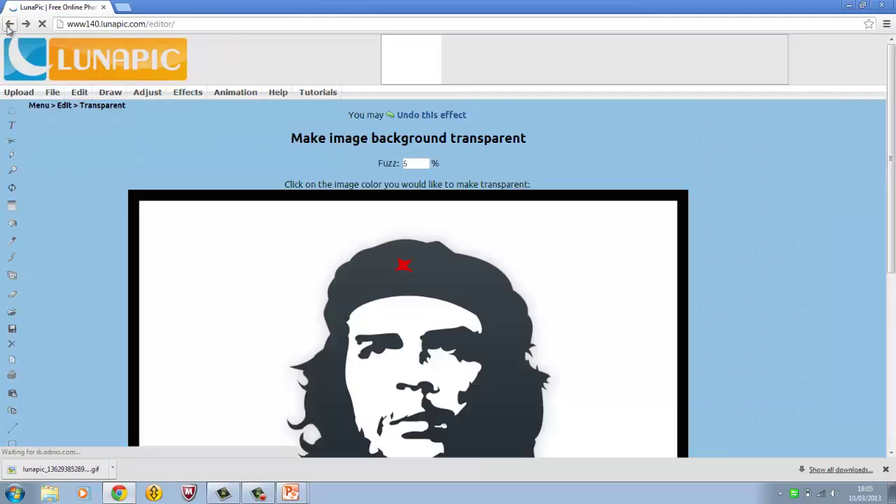
{"action": "scroll", "coordinate": [258, 141], "scroll_direction": "down", "scroll_amount": 2}
{"action": "left_click", "coordinate": [258, 141]}
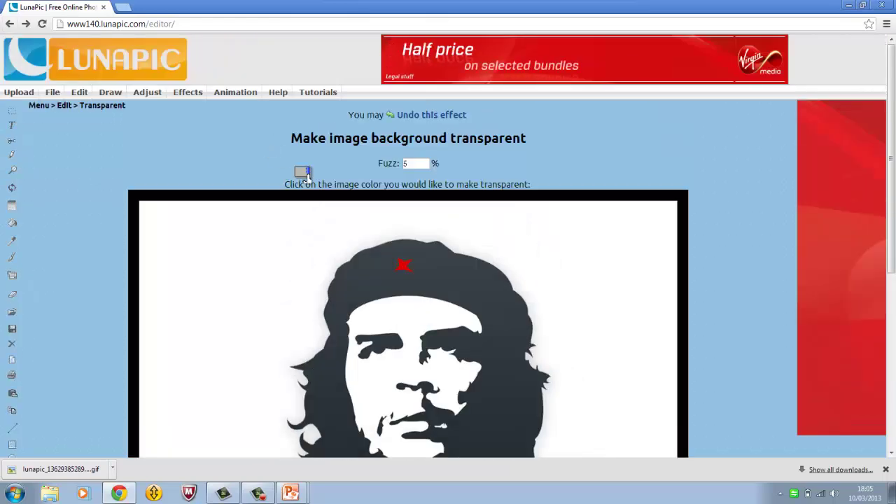
{"action": "left_click", "coordinate": [9, 23]}
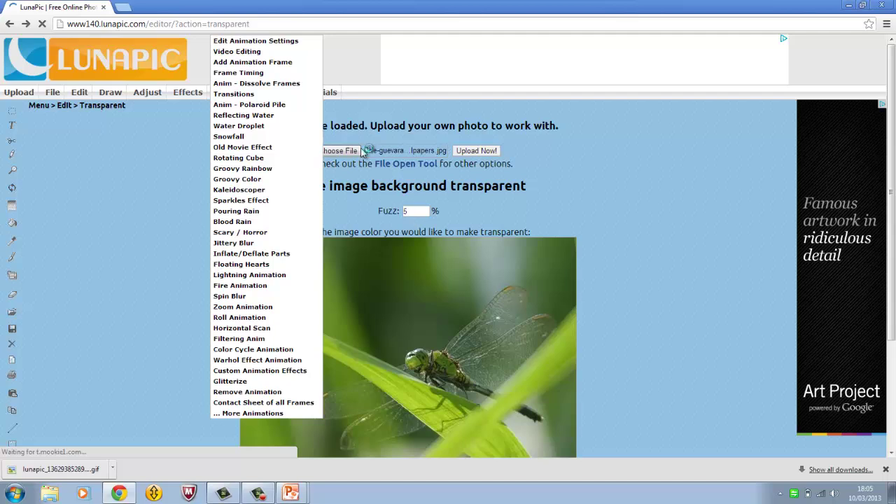
Step: Choose the photo named 'images' from Downloads for upload
{"action": "left_click", "coordinate": [462, 152]}
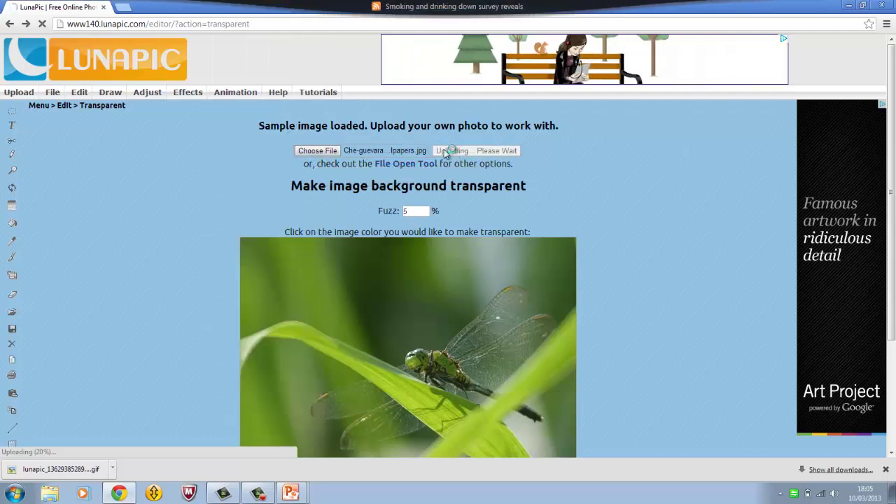
{"action": "left_click", "coordinate": [418, 152]}
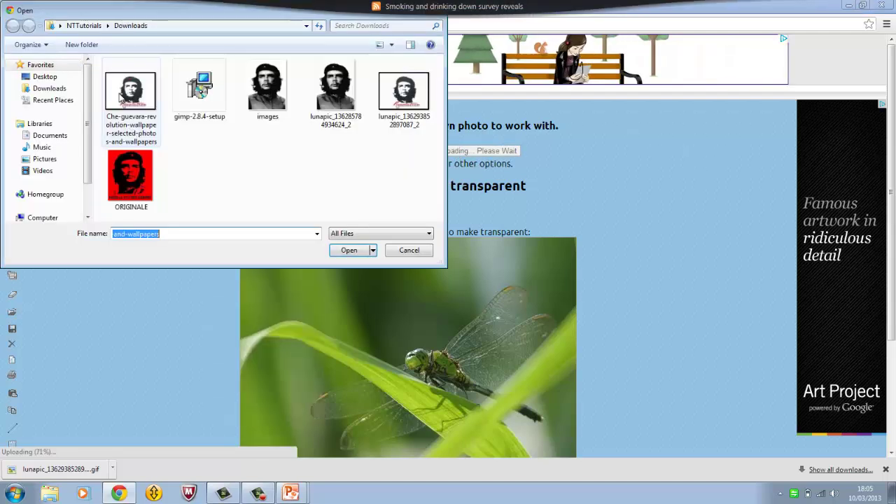
{"action": "left_click", "coordinate": [411, 251]}
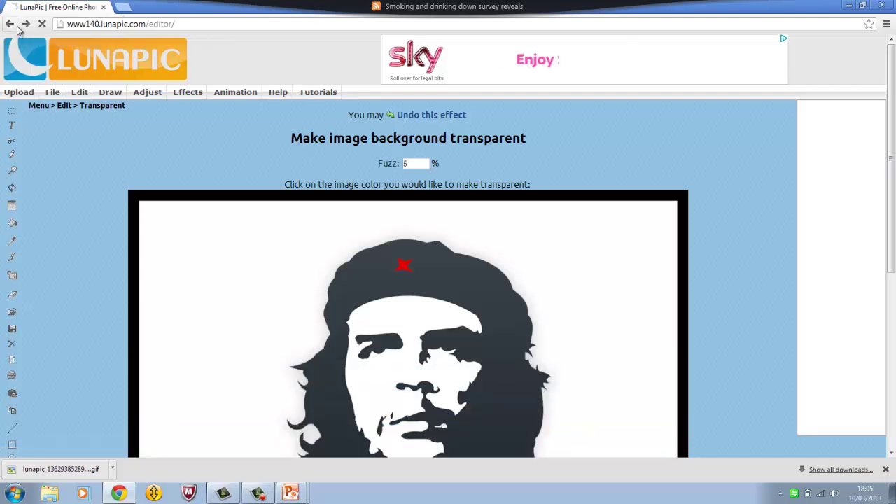
{"action": "left_click", "coordinate": [16, 25]}
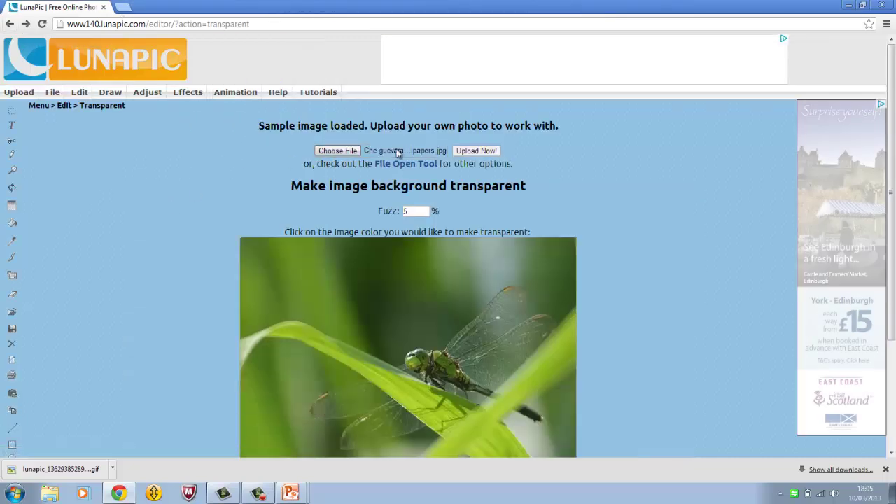
{"action": "left_click", "coordinate": [385, 153]}
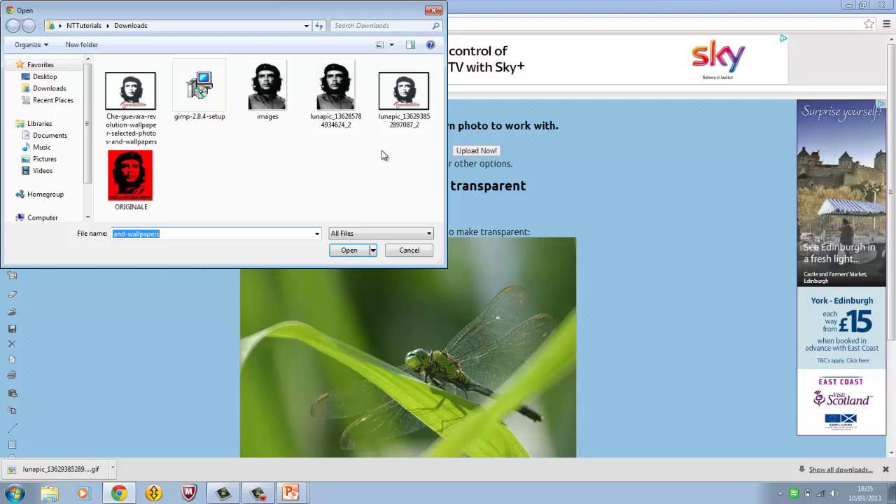
{"action": "left_click", "coordinate": [271, 83]}
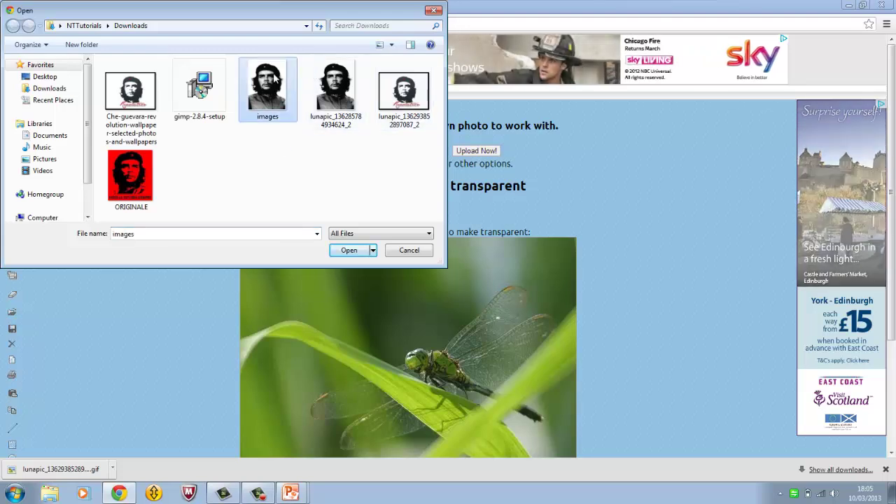
{"action": "double_click", "coordinate": [275, 80]}
Step: Upload the 'images' photo, make its white background transparent, and save the GIF
{"action": "left_click", "coordinate": [483, 150]}
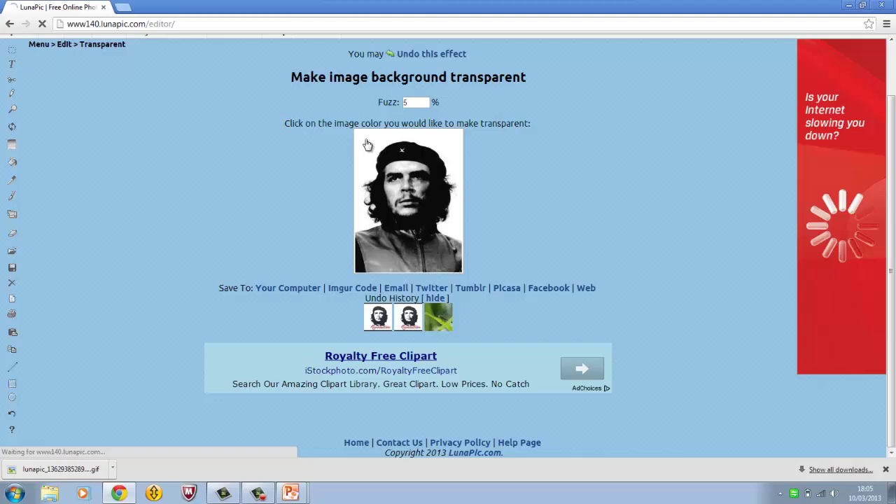
{"action": "left_click", "coordinate": [366, 144]}
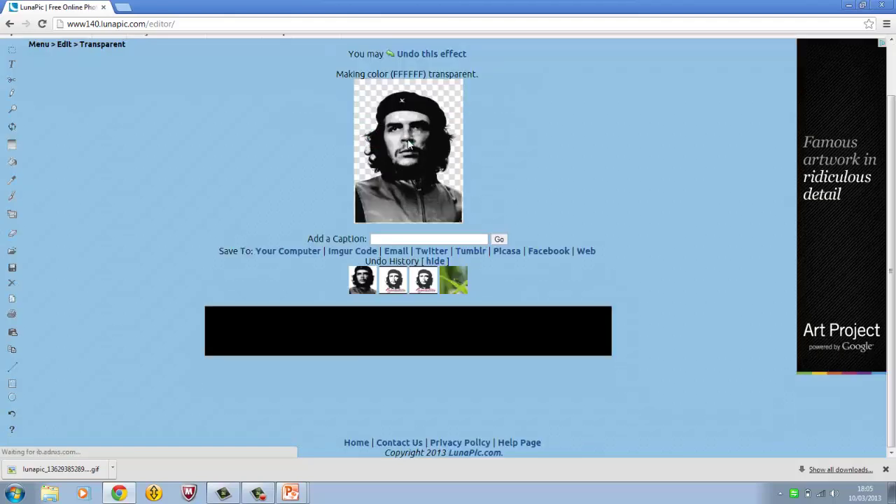
{"action": "left_click", "coordinate": [297, 258]}
{"action": "mouse_move", "coordinate": [290, 493]}
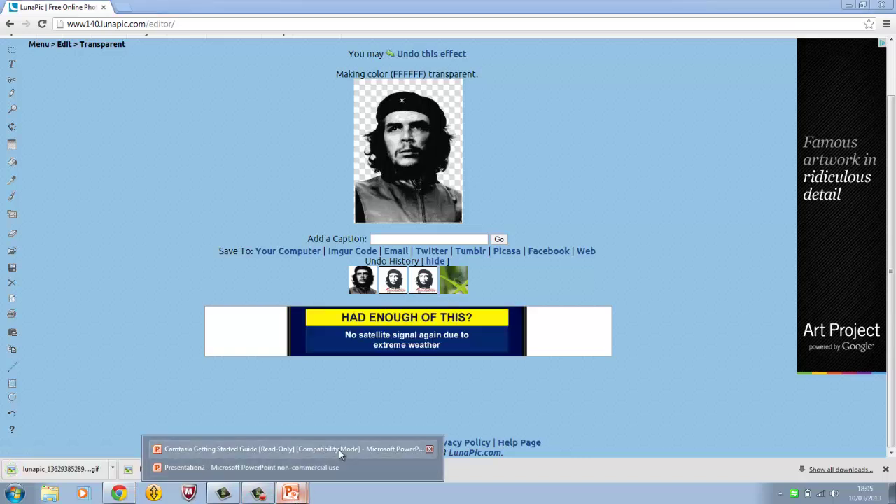
Step: Insert the newest transparent Che image on the slide, then undo the move and insert
{"action": "left_click", "coordinate": [331, 465]}
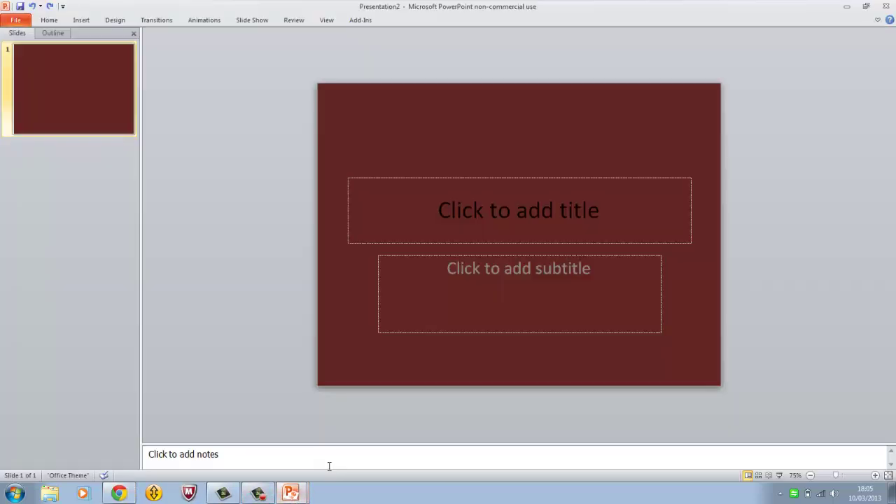
{"action": "left_click", "coordinate": [83, 20]}
{"action": "left_click", "coordinate": [36, 47]}
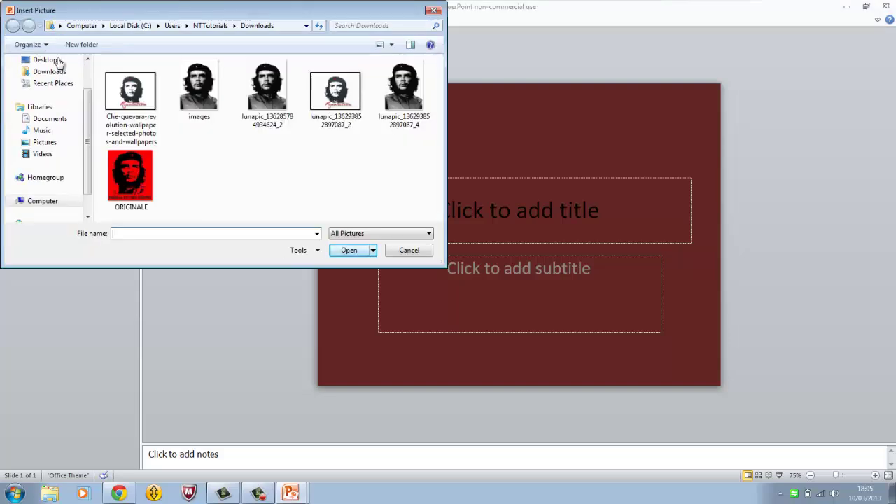
{"action": "double_click", "coordinate": [403, 103]}
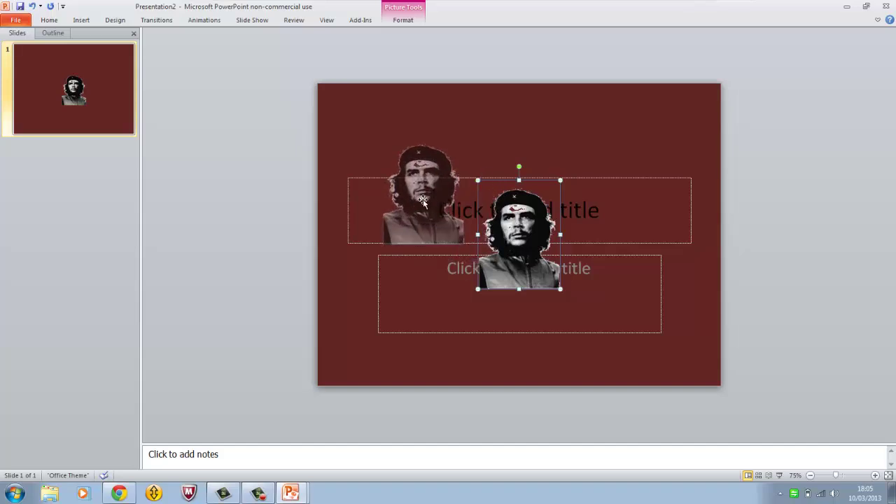
{"action": "left_click_drag", "start_coordinate": [517, 245], "coordinate": [421, 190]}
{"action": "key", "text": "ctrl+z"}
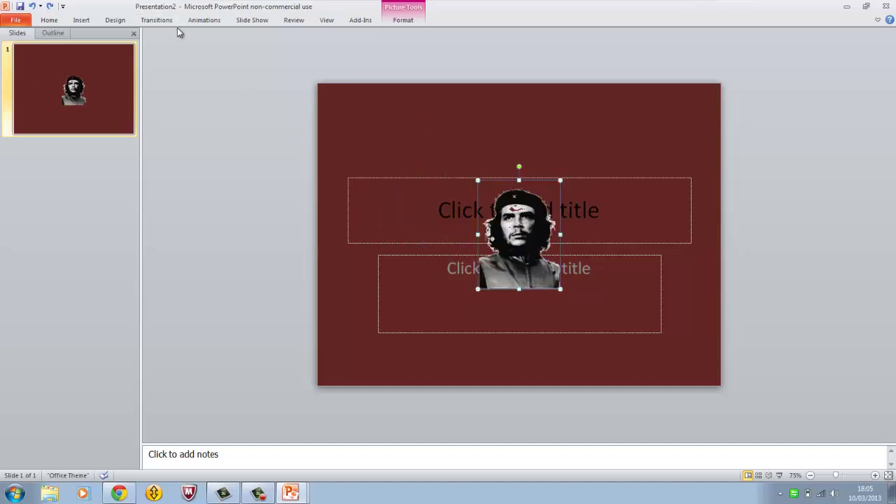
{"action": "key", "text": "ctrl+z"}
Step: Reinsert the transparent Che portrait and reposition the subtitle box and picture
{"action": "left_click", "coordinate": [79, 21]}
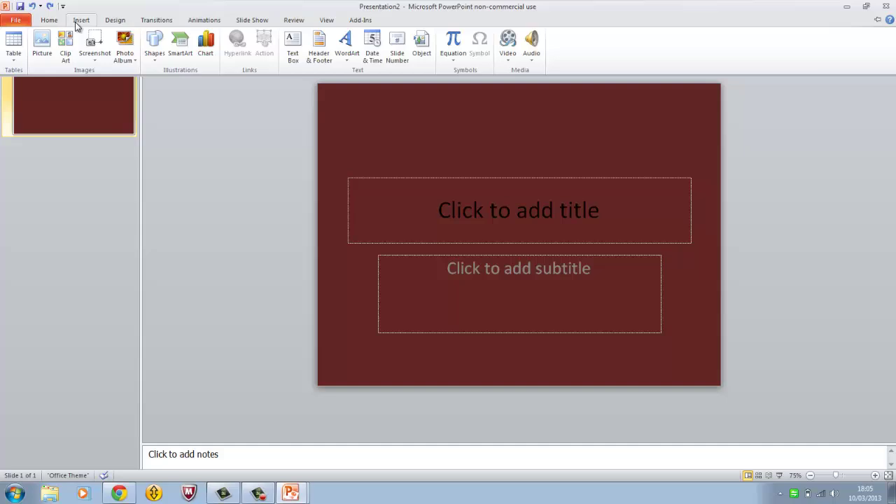
{"action": "left_click", "coordinate": [42, 47]}
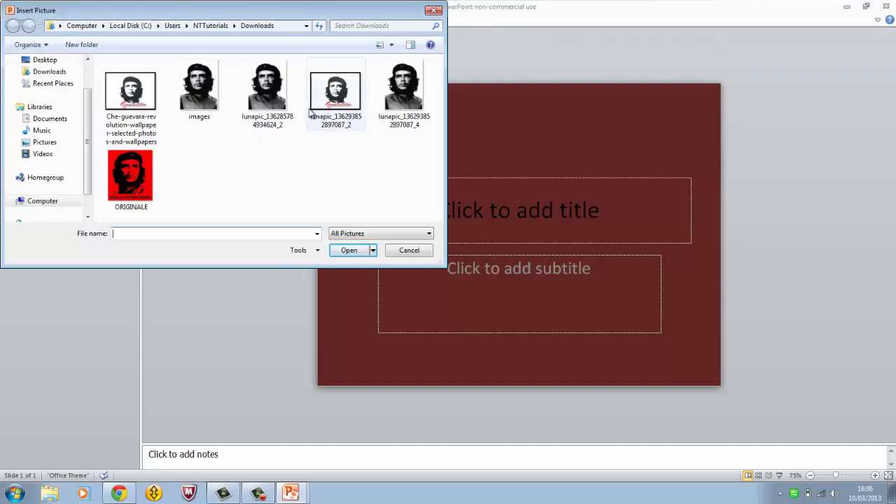
{"action": "double_click", "coordinate": [264, 82]}
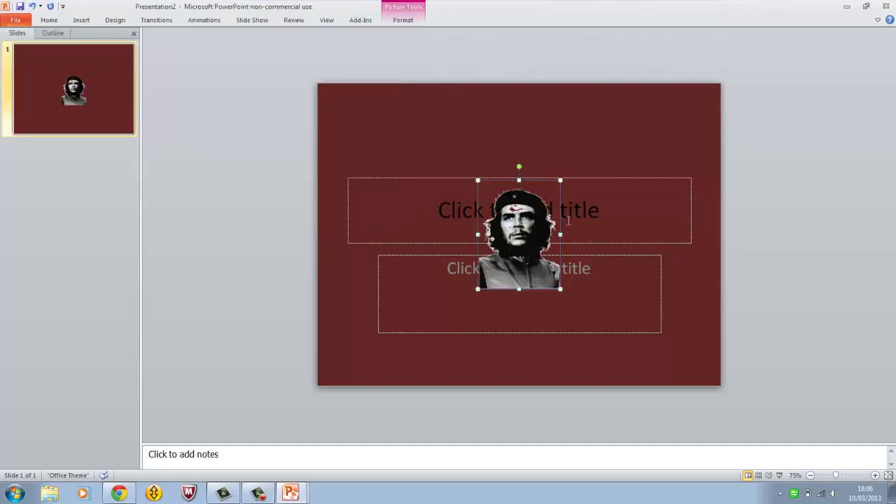
{"action": "left_click", "coordinate": [530, 256]}
{"action": "left_click_drag", "start_coordinate": [530, 256], "coordinate": [515, 211]}
{"action": "left_click_drag", "start_coordinate": [550, 238], "coordinate": [490, 228]}
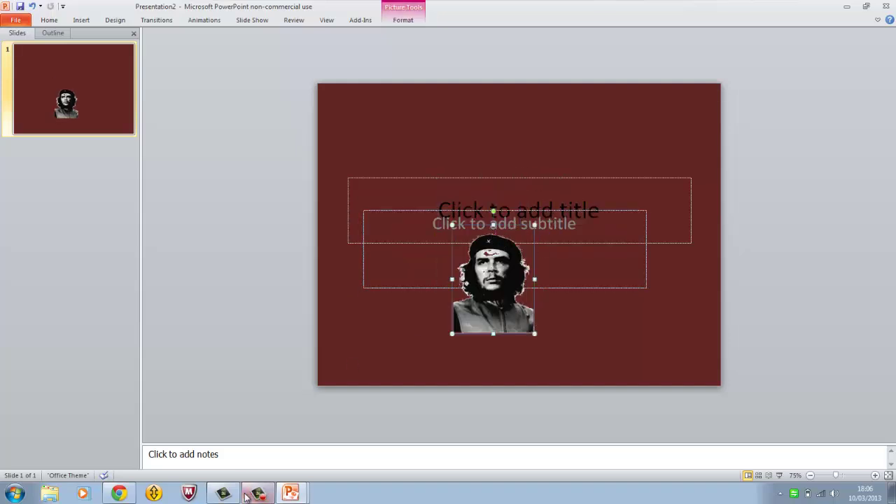